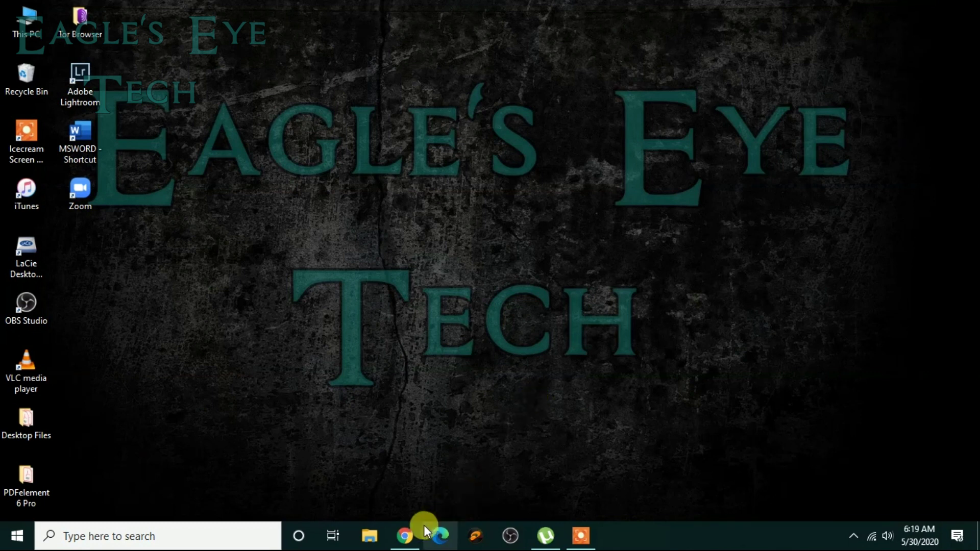
# Restore the browser and show the Studio video details page with its timestamped chapter list.
pyautogui.moveTo(406, 533)
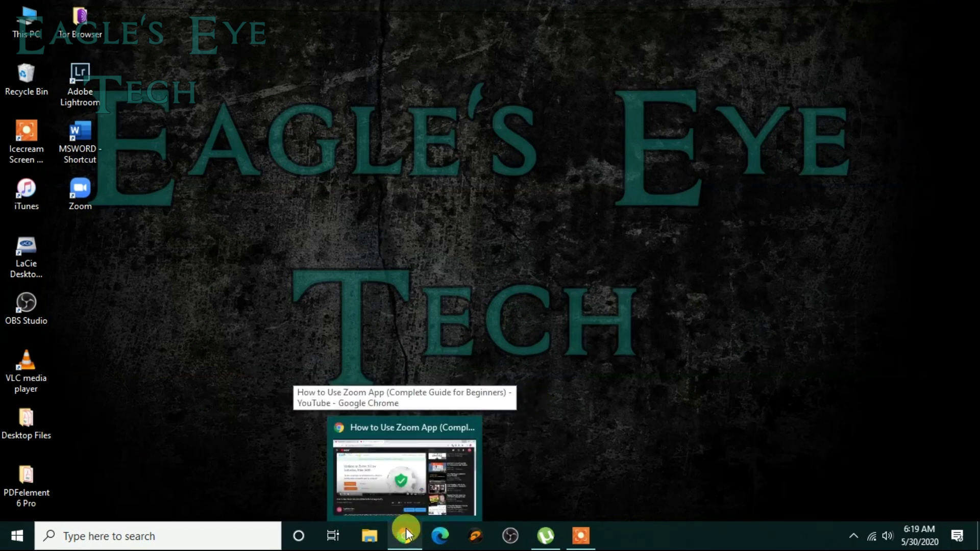
pyautogui.click(407, 534)
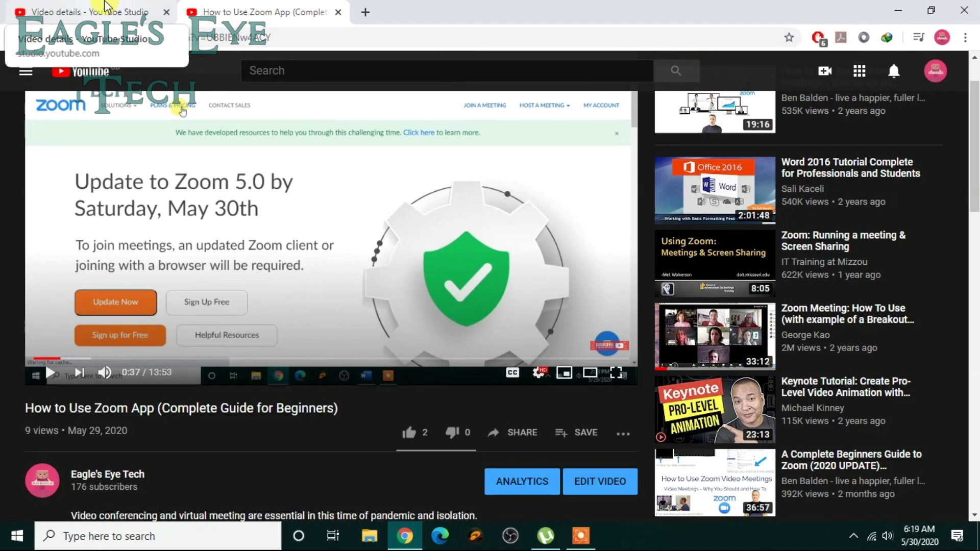
pyautogui.click(105, 6)
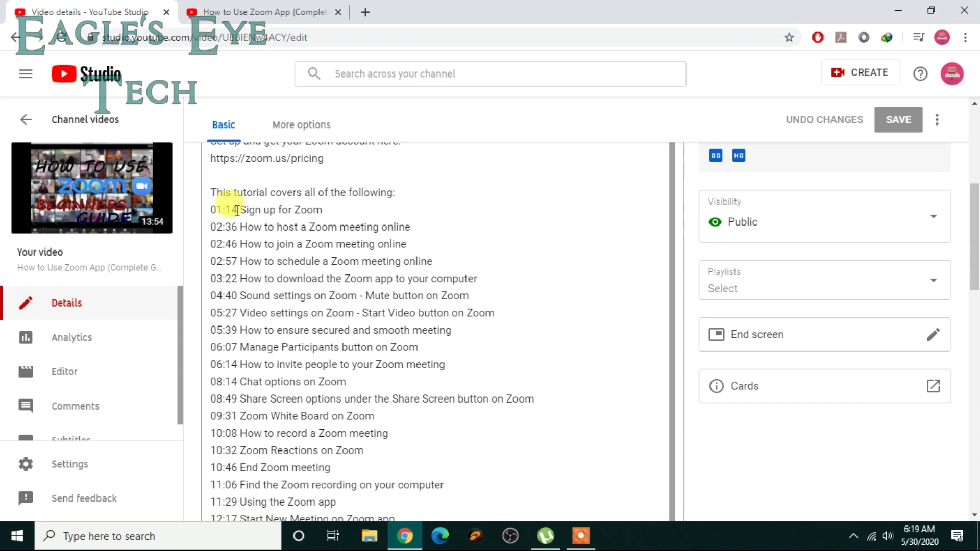
# Play the Zoom video, pause it at 1:14, then put the cursor below the description's pricing link.
pyautogui.click(266, 14)
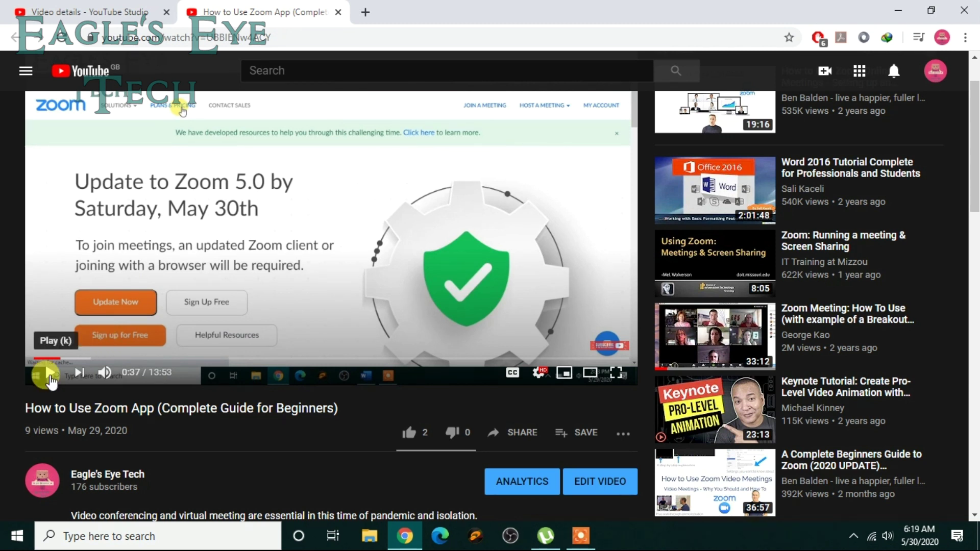
pyautogui.click(51, 381)
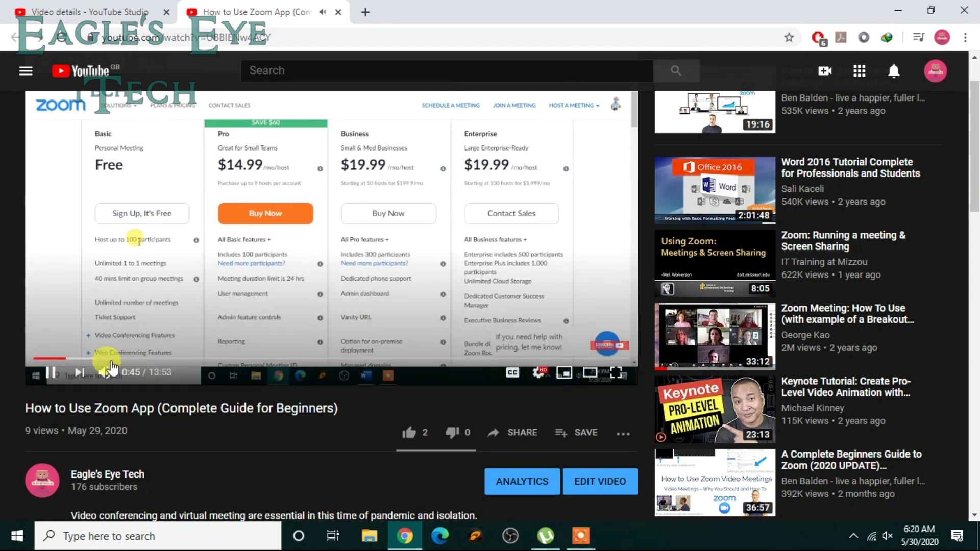
pyautogui.click(82, 359)
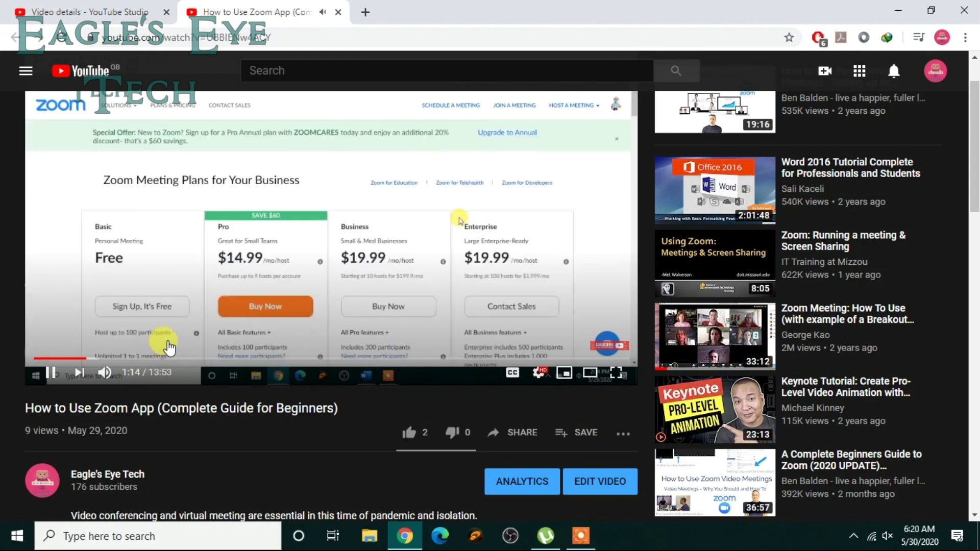
pyautogui.scroll(1, 218, 301)
pyautogui.click(217, 301)
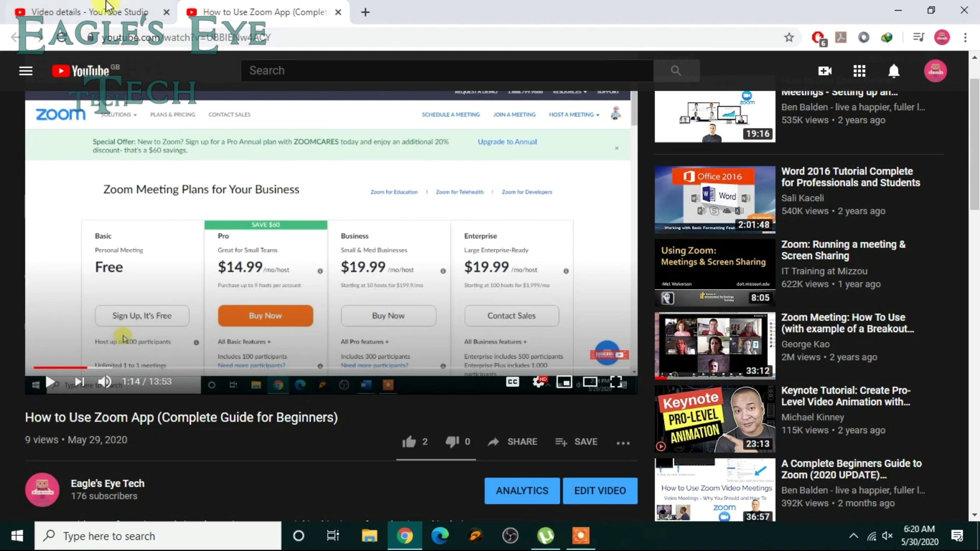
pyautogui.click(108, 11)
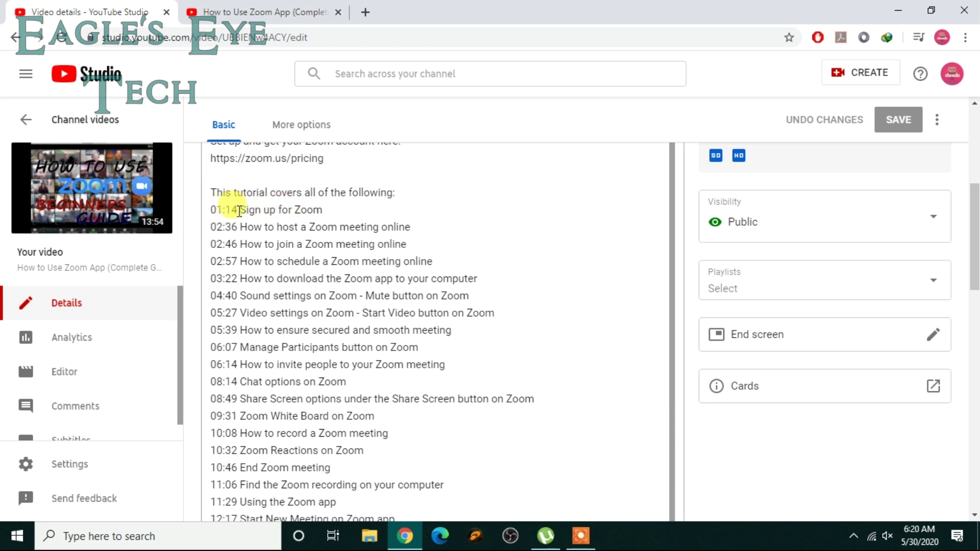
pyautogui.click(239, 178)
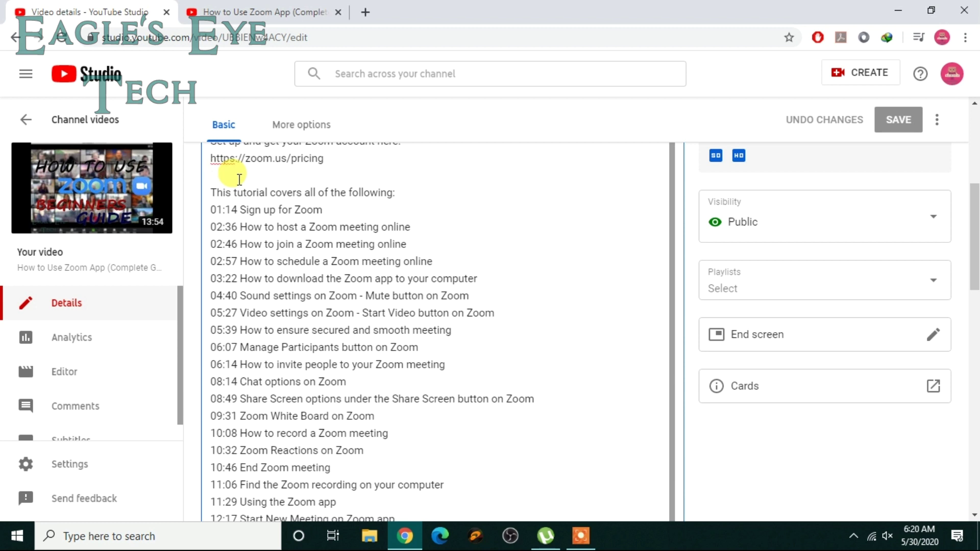
# Add the line 'Hours: Minutes: Seconds 01:14' below the pricing link and save the description.
pyautogui.write('h')
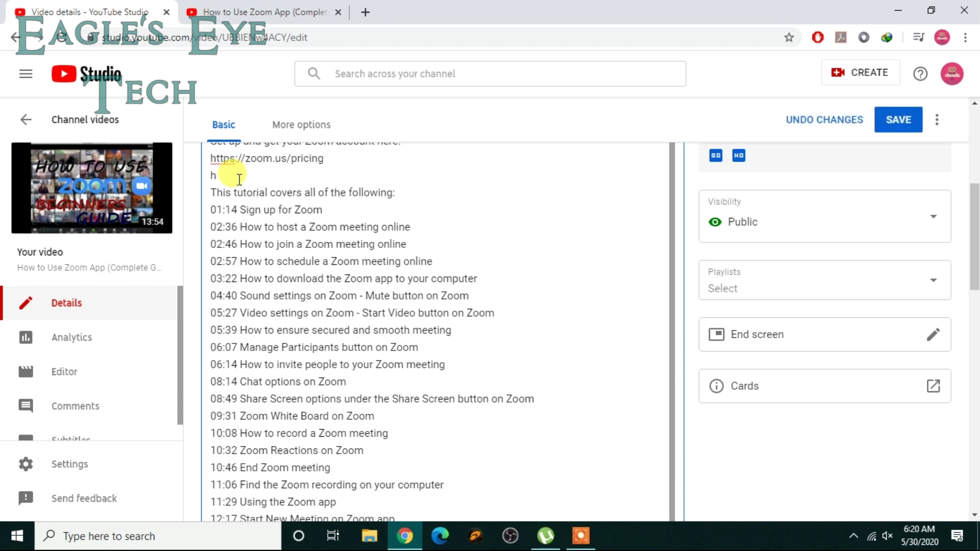
pyautogui.press('BackSpace')
pyautogui.write('Hours <')
pyautogui.press('BackSpace')
pyautogui.write('Minutes: Seconds')
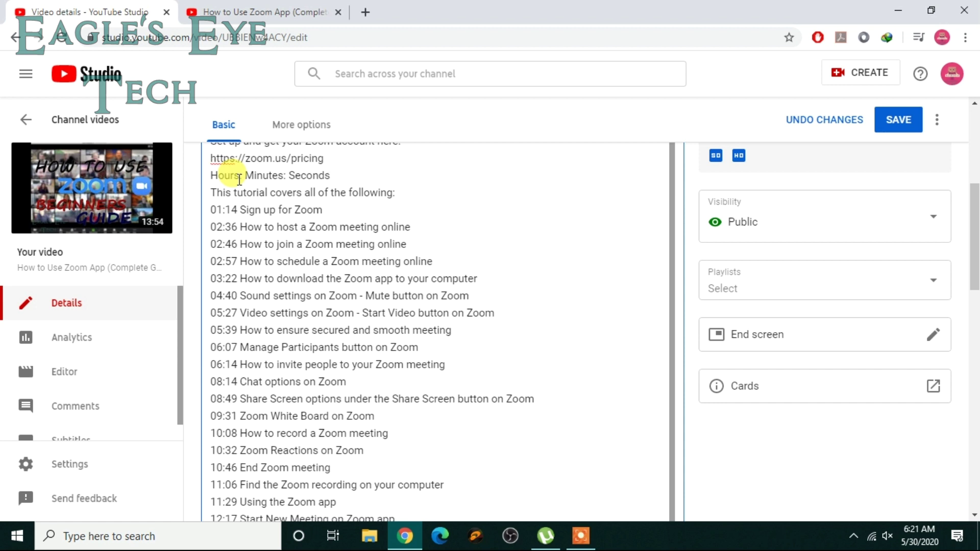
pyautogui.write(')')
pyautogui.press('BackSpace')
pyautogui.write('01:14')
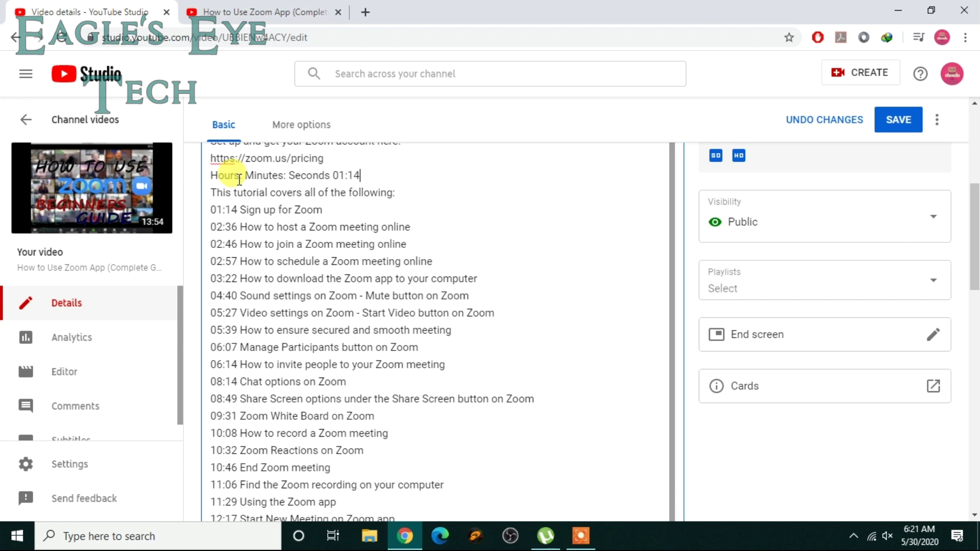
pyautogui.click(909, 125)
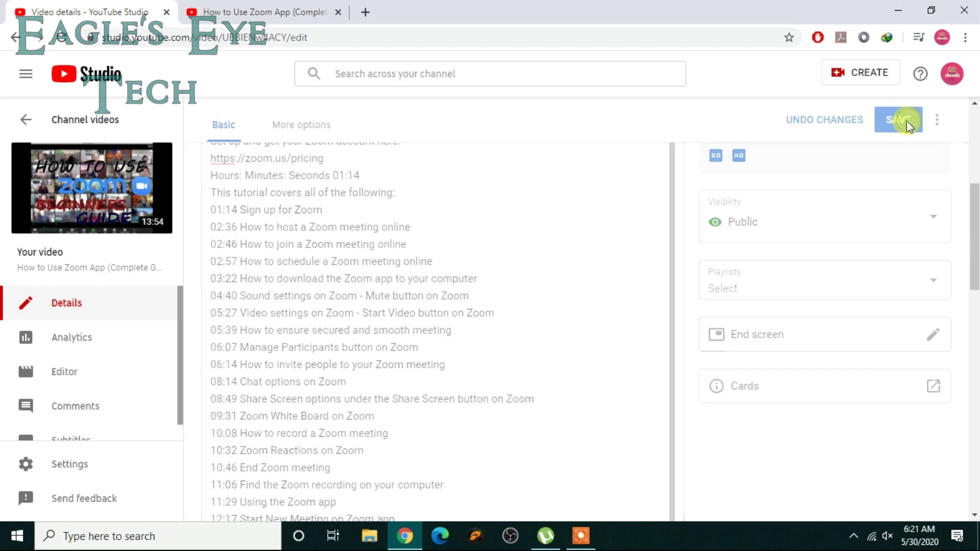
pyautogui.click(258, 6)
# Reload the watch page, expand the description, follow the 01:14 link, and pause at 1:15.
pyautogui.click(59, 40)
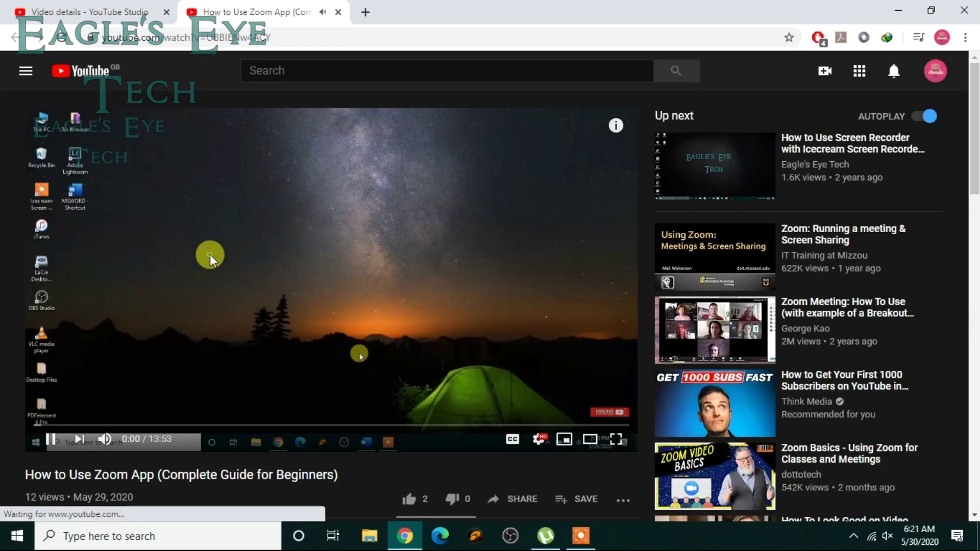
pyautogui.moveTo(970, 113); pyautogui.dragTo(949, 189)
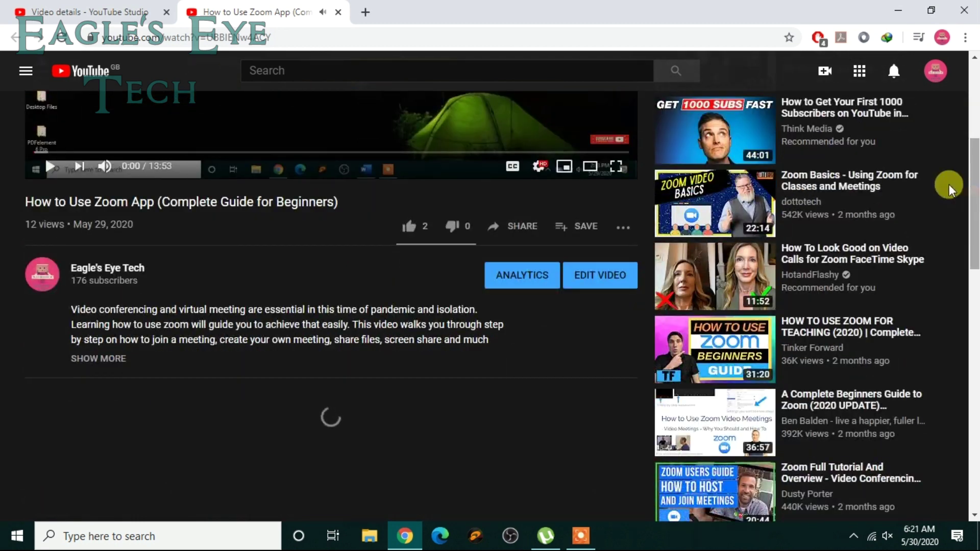
pyautogui.click(102, 358)
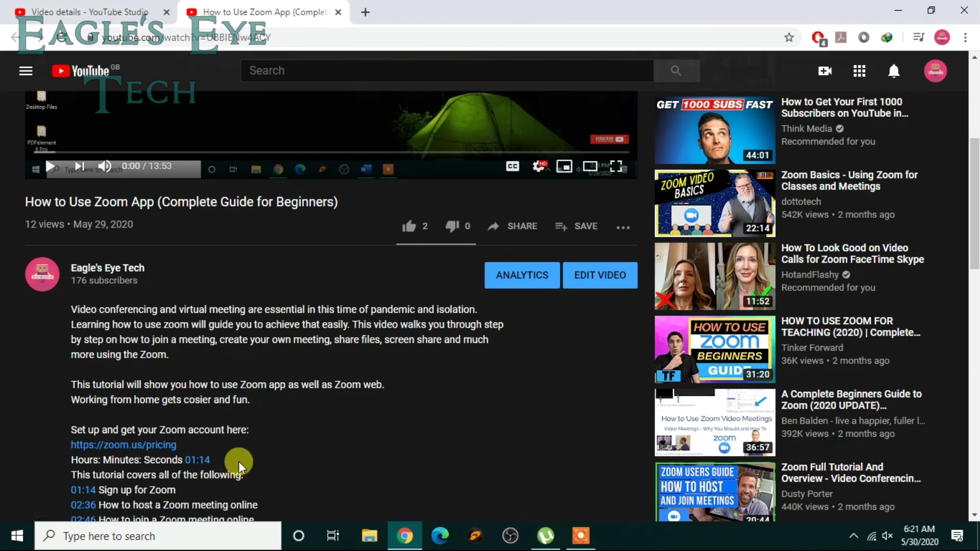
pyautogui.click(201, 460)
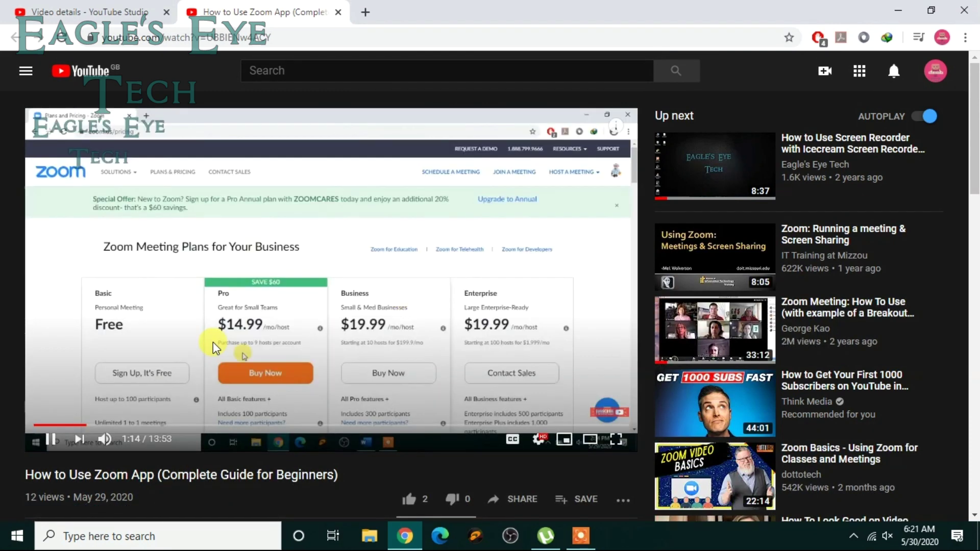
pyautogui.click(213, 342)
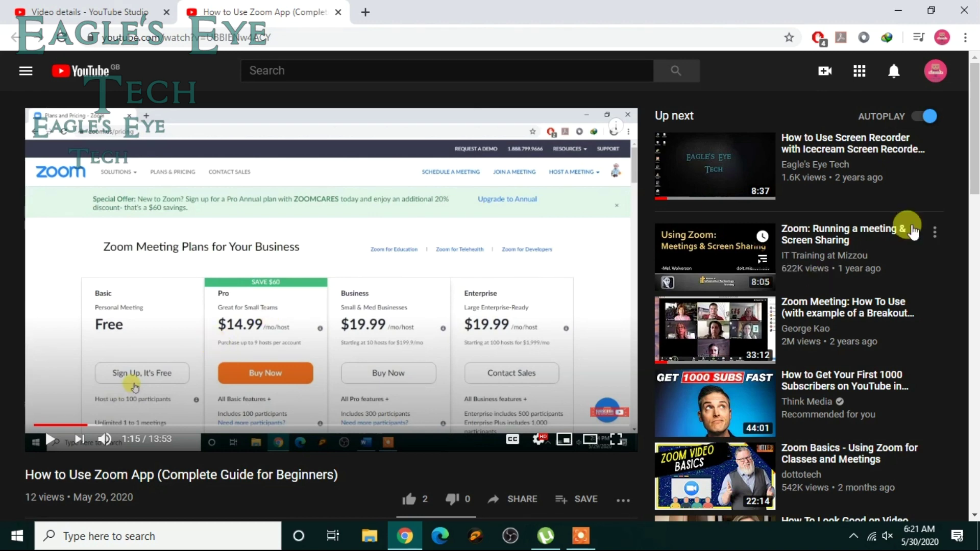
pyautogui.moveTo(974, 176); pyautogui.dragTo(974, 322)
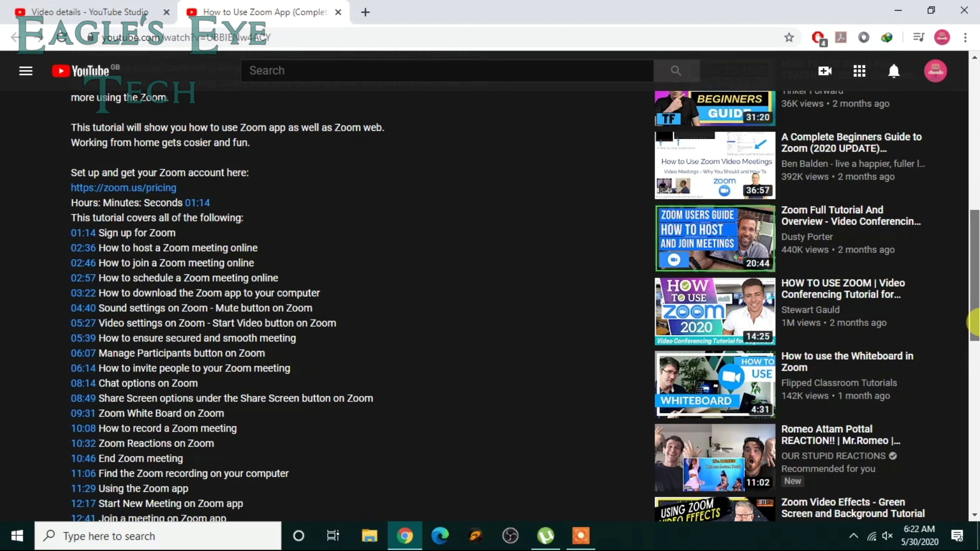
pyautogui.moveTo(974, 321); pyautogui.dragTo(974, 329)
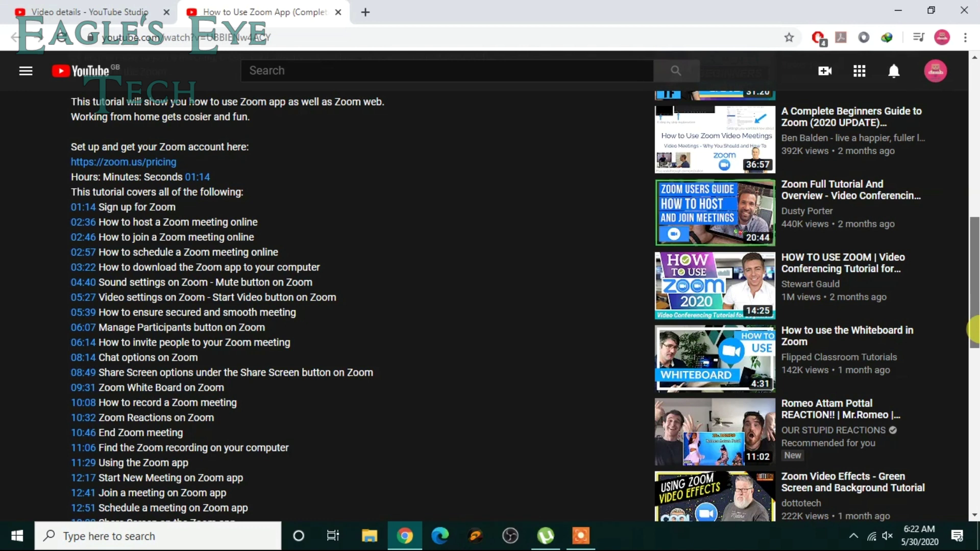
pyautogui.moveTo(975, 329)
pyautogui.mouseDown()
pyautogui.moveTo(964, 330)
pyautogui.moveTo(964, 264)
pyautogui.moveTo(974, 446)
pyautogui.moveTo(972, 336)
pyautogui.mouseUp()
# Post the comment '02:50 Watch it' and follow its 02:50 timestamp link.
pyautogui.scroll(1, 286, 281)
pyautogui.click(203, 307)
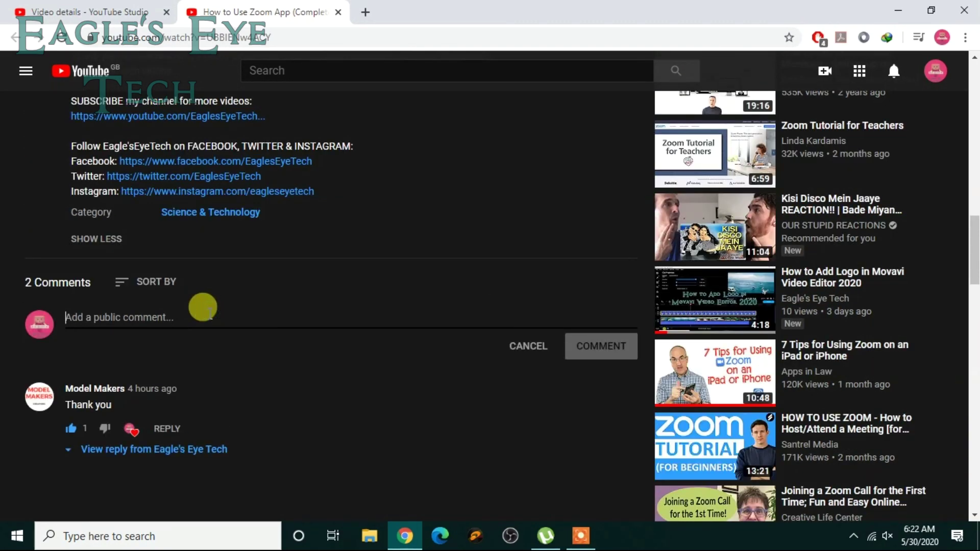
pyautogui.write('2')
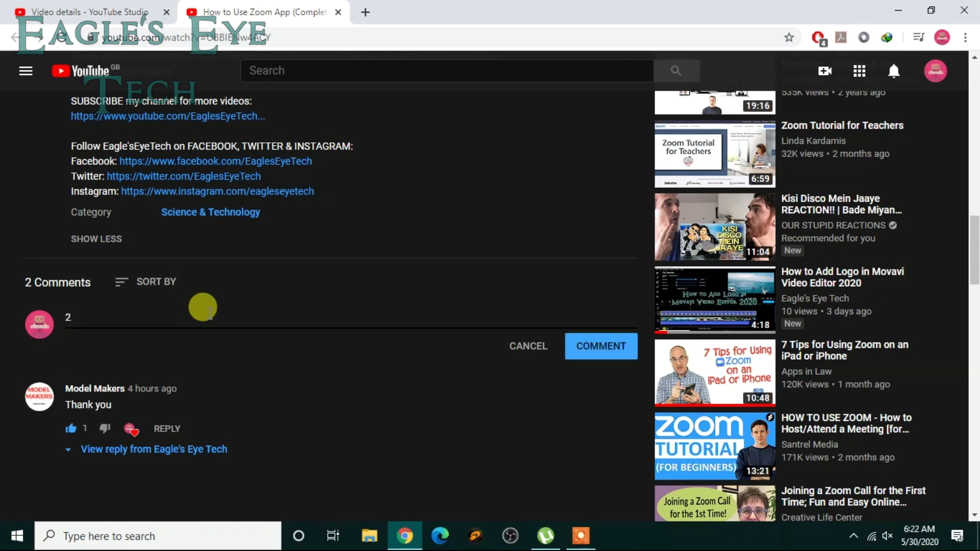
pyautogui.press('BackSpace')
pyautogui.write(')2')
pyautogui.write(':')
pyautogui.write('50')
pyautogui.press('Left')
pyautogui.press('Left')
pyautogui.press('Left')
pyautogui.press('Left')
pyautogui.press('BackSpace')
pyautogui.write('0')
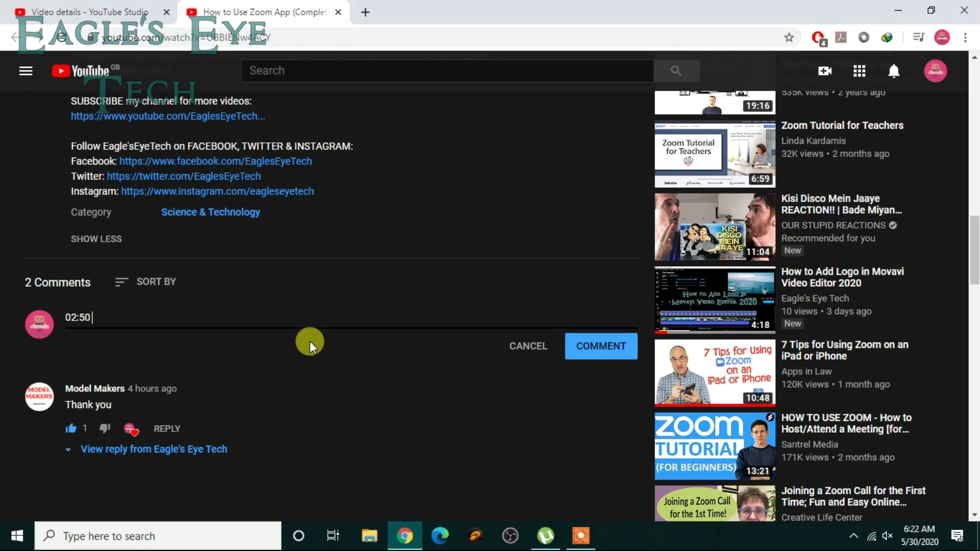
pyautogui.write(' Watch it')
pyautogui.click(613, 348)
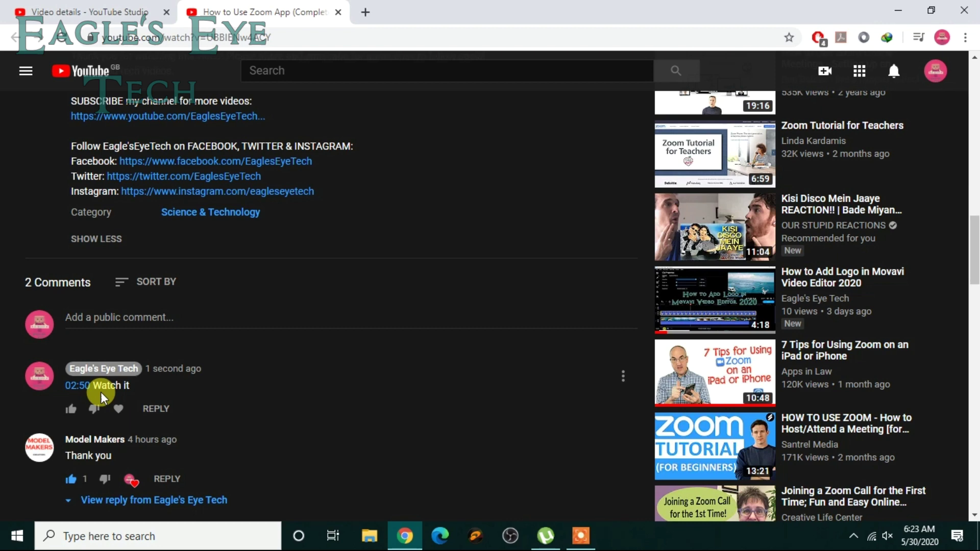
pyautogui.click(77, 386)
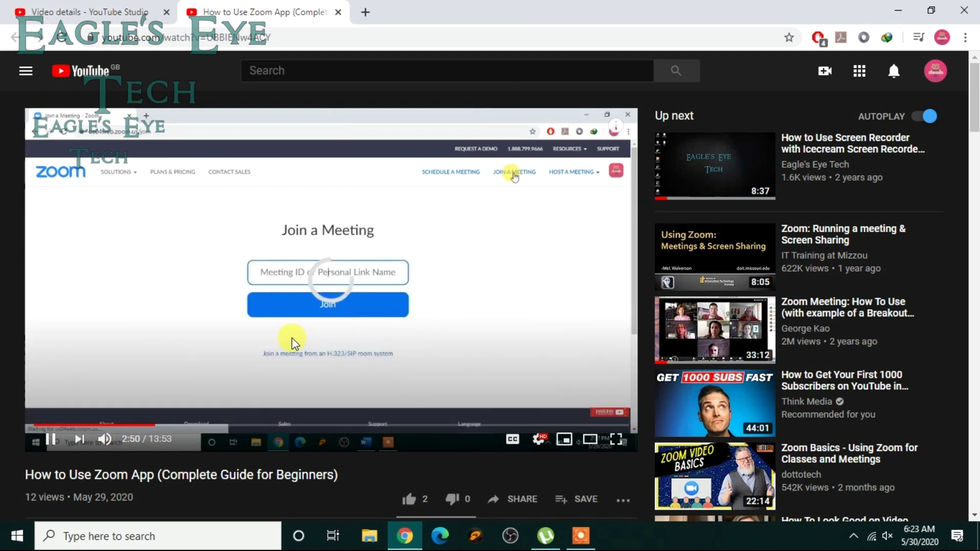
# Pause the video at 2:51 on the Join a Meeting page and lower the volume.
pyautogui.click(371, 333)
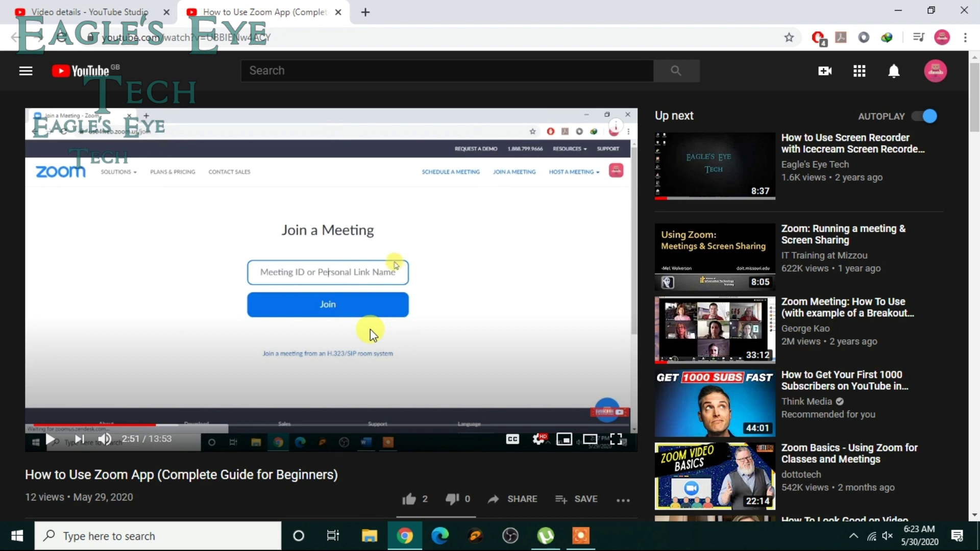
pyautogui.press('XF86AudioLowerVolume')
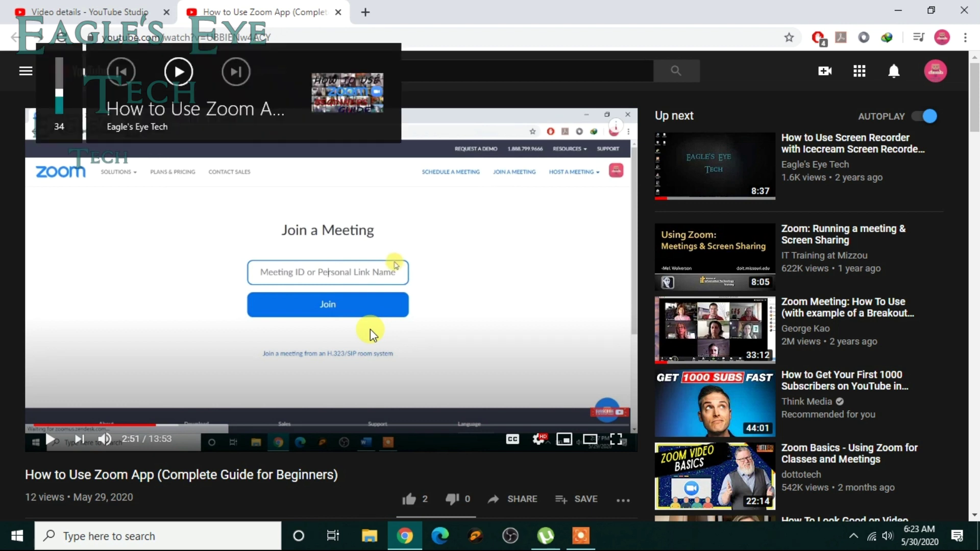